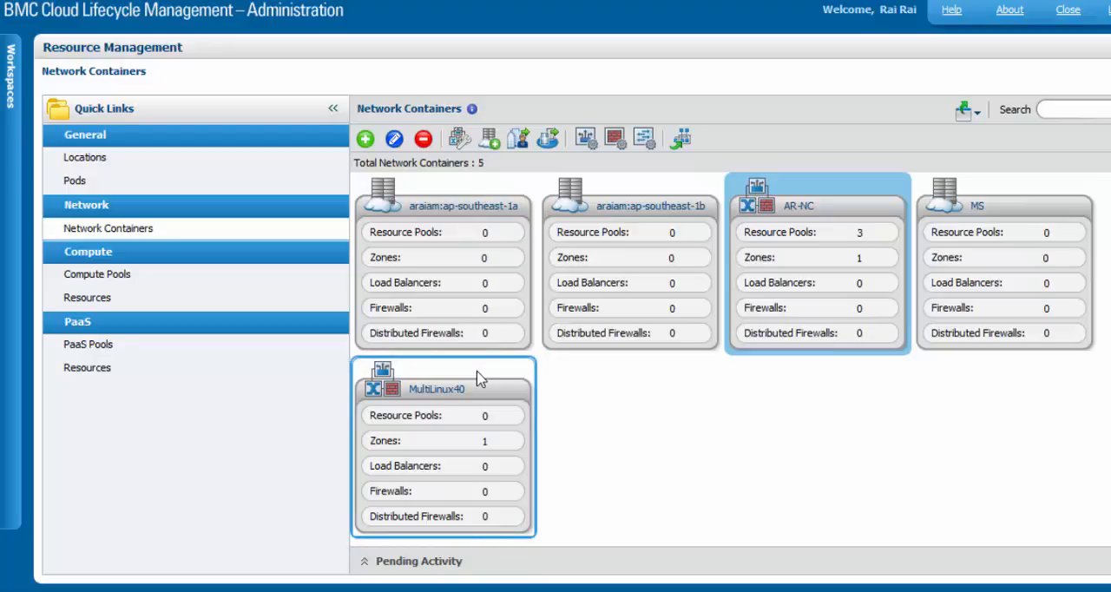
Examine the tags assigned to the AR-NC network container and close its editor
{"action": "left_click", "coordinate": [395, 140]}
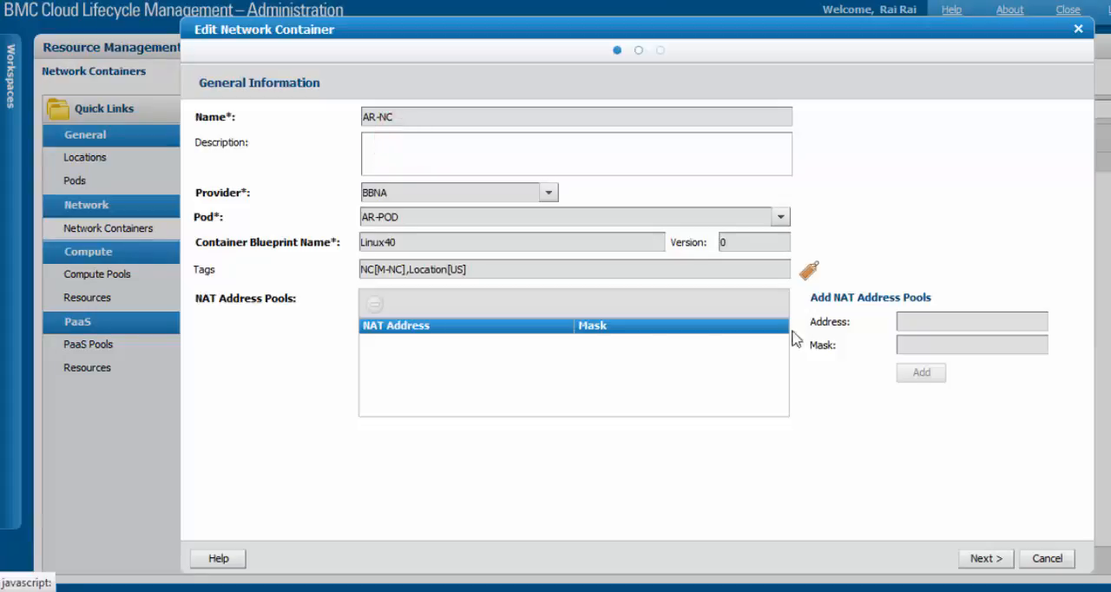
{"action": "left_click_drag", "start_coordinate": [483, 268], "coordinate": [472, 279]}
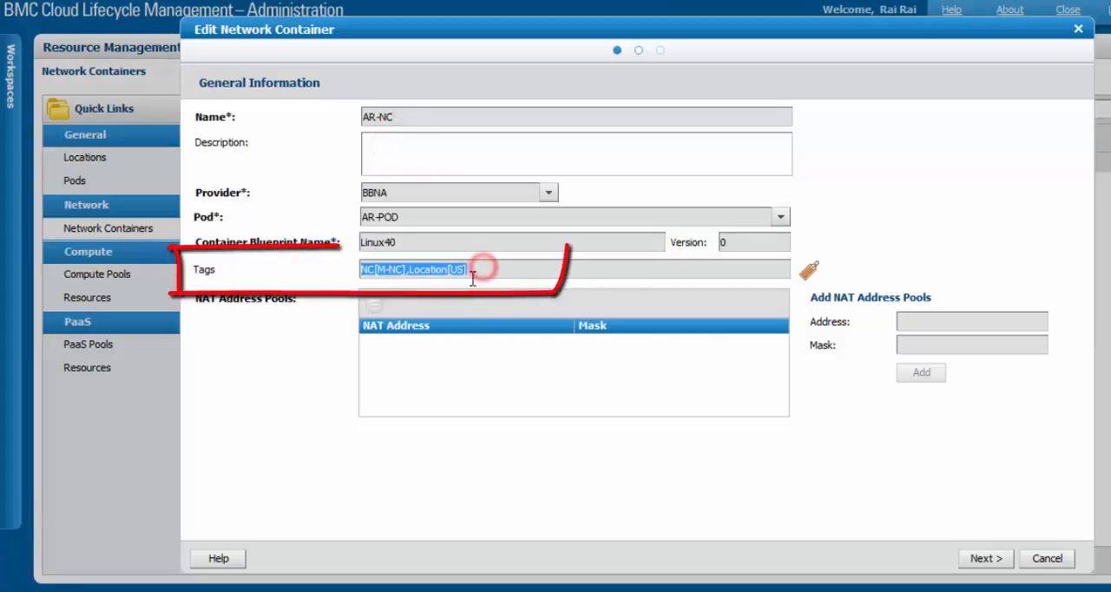
{"action": "left_click", "coordinate": [808, 270]}
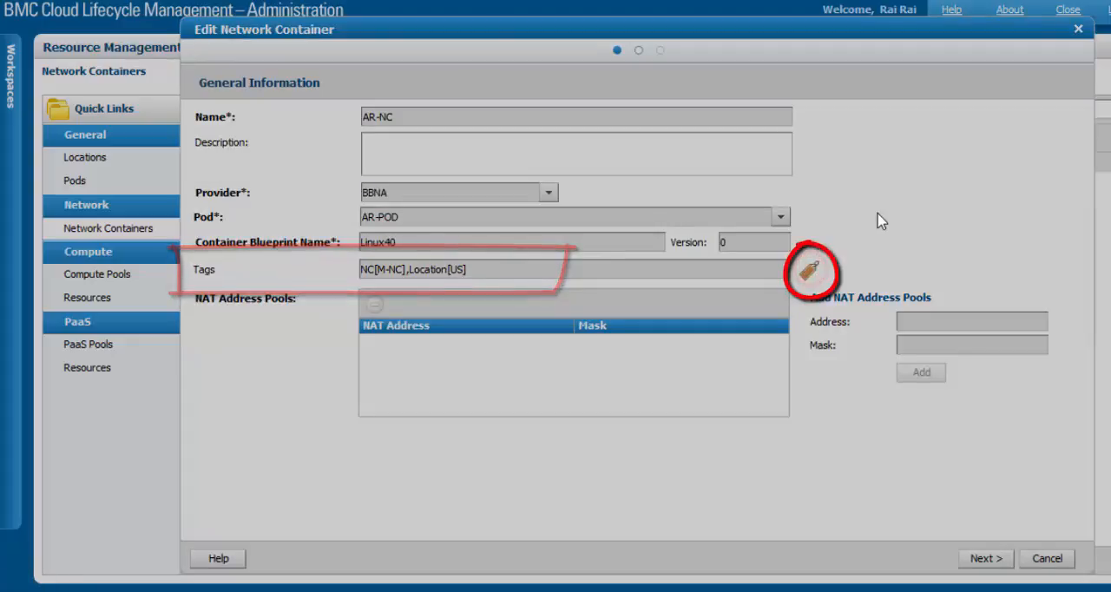
{"action": "left_click", "coordinate": [816, 273]}
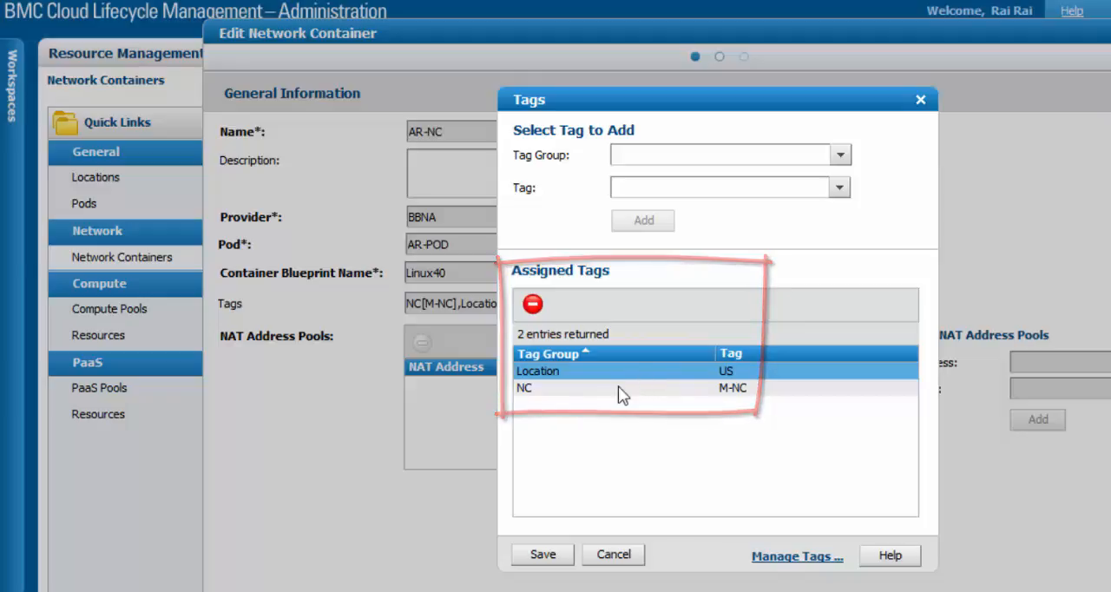
{"action": "left_click", "coordinate": [546, 555]}
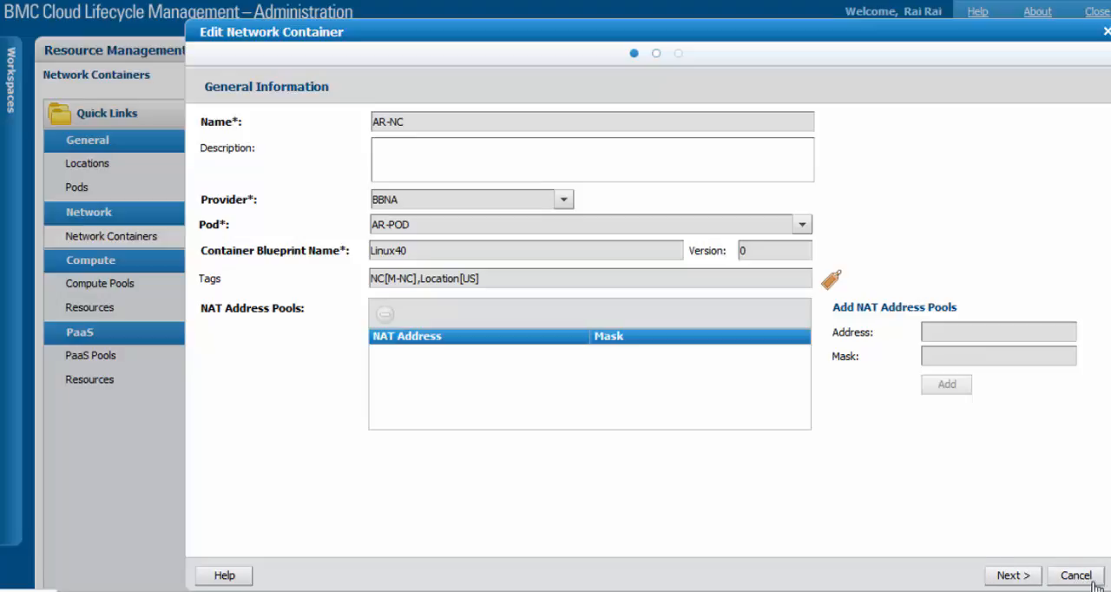
{"action": "left_click", "coordinate": [1074, 576]}
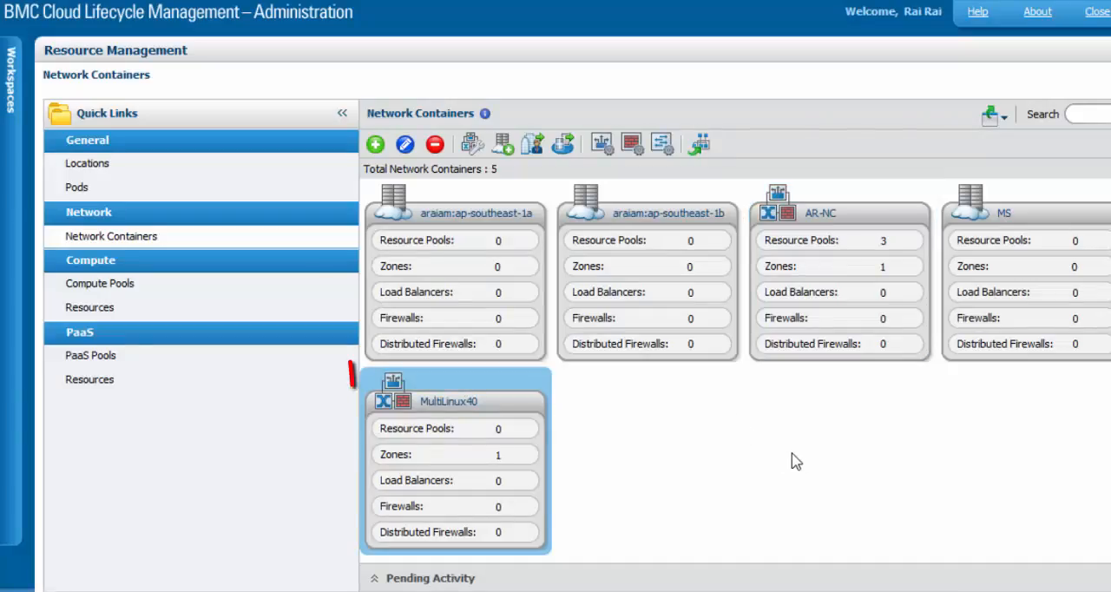
Examine the tags assigned to the MultiLinux40 network container and close its editor
{"action": "mouse_move", "coordinate": [791, 461]}
{"action": "left_mouse_down"}
{"action": "mouse_move", "coordinate": [471, 306]}
{"action": "mouse_move", "coordinate": [421, 156]}
{"action": "left_mouse_up"}
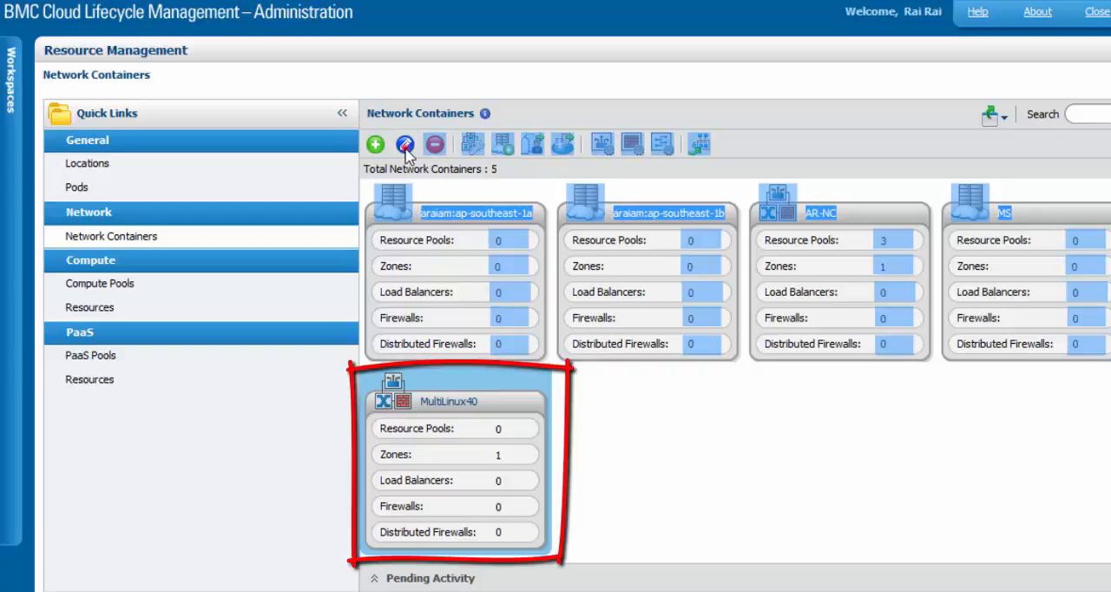
{"action": "left_click", "coordinate": [784, 528]}
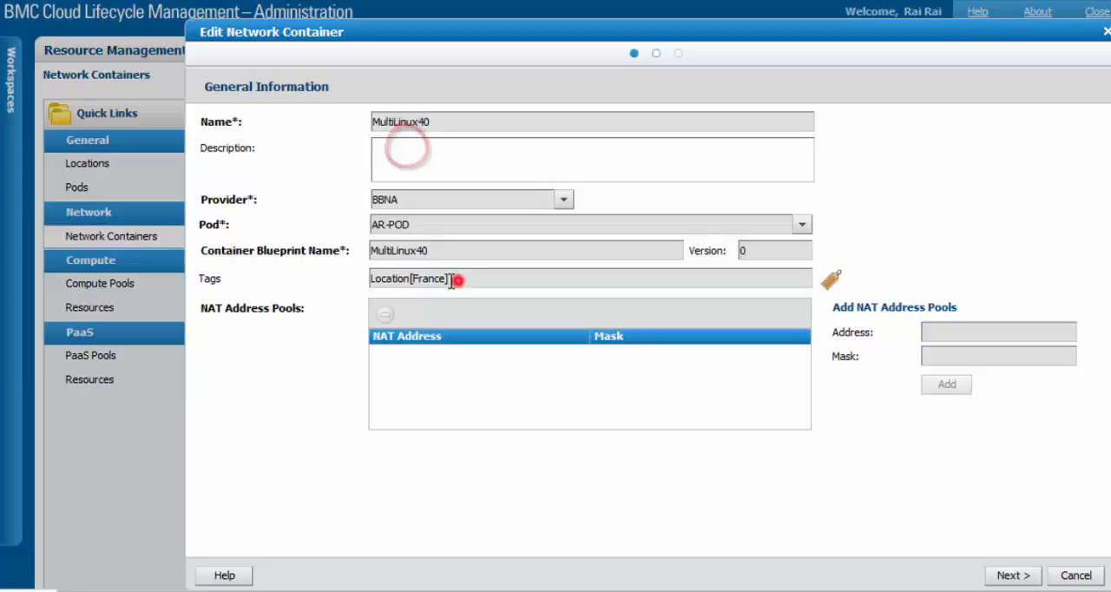
{"action": "left_click_drag", "start_coordinate": [456, 280], "coordinate": [323, 278]}
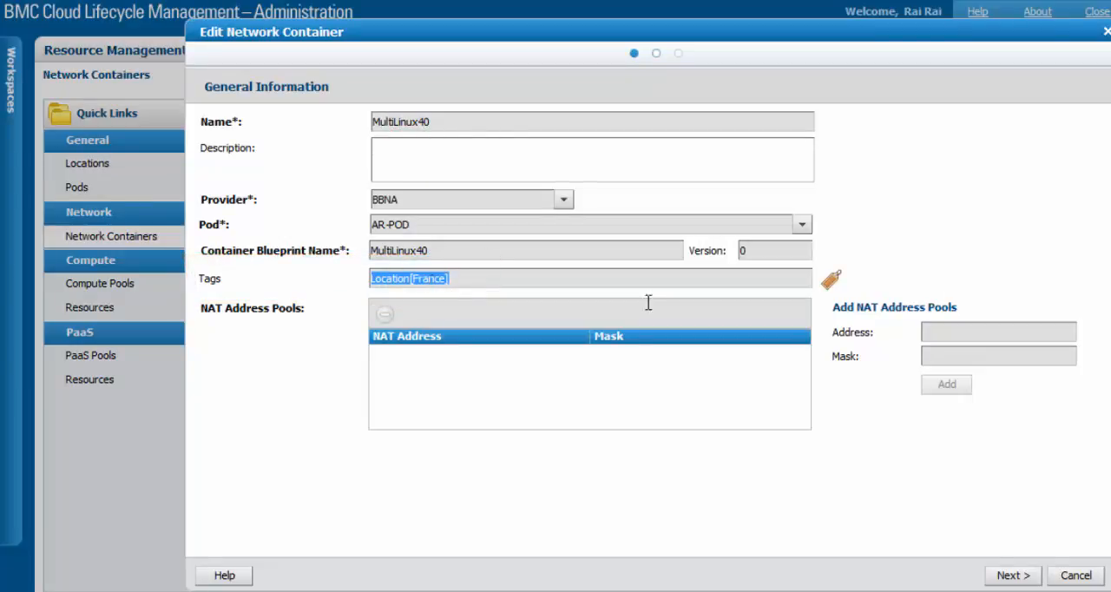
{"action": "left_click", "coordinate": [831, 280]}
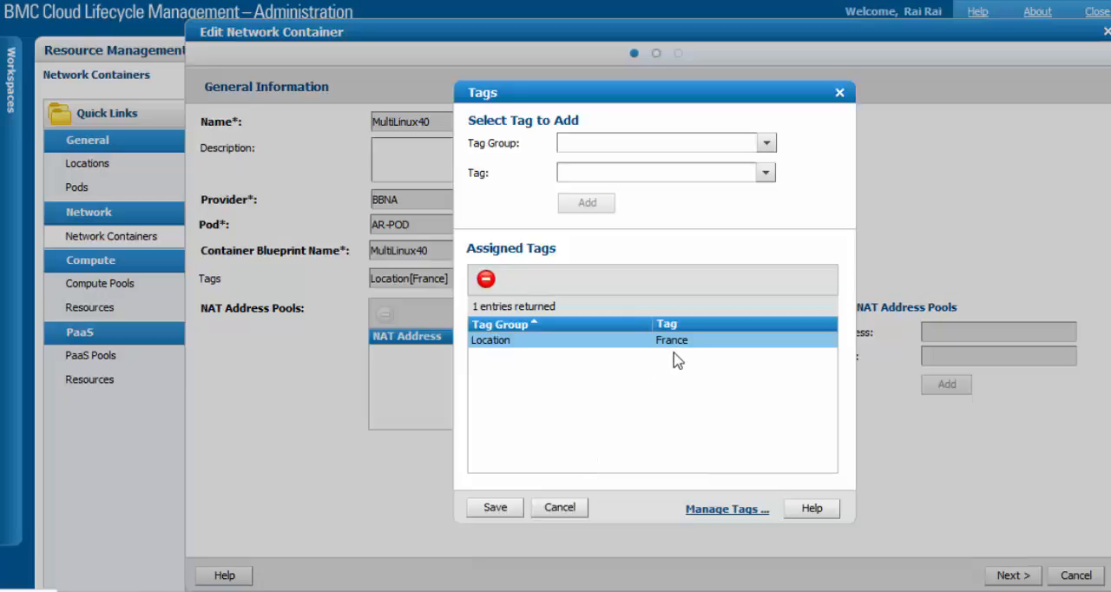
{"action": "left_click", "coordinate": [544, 510]}
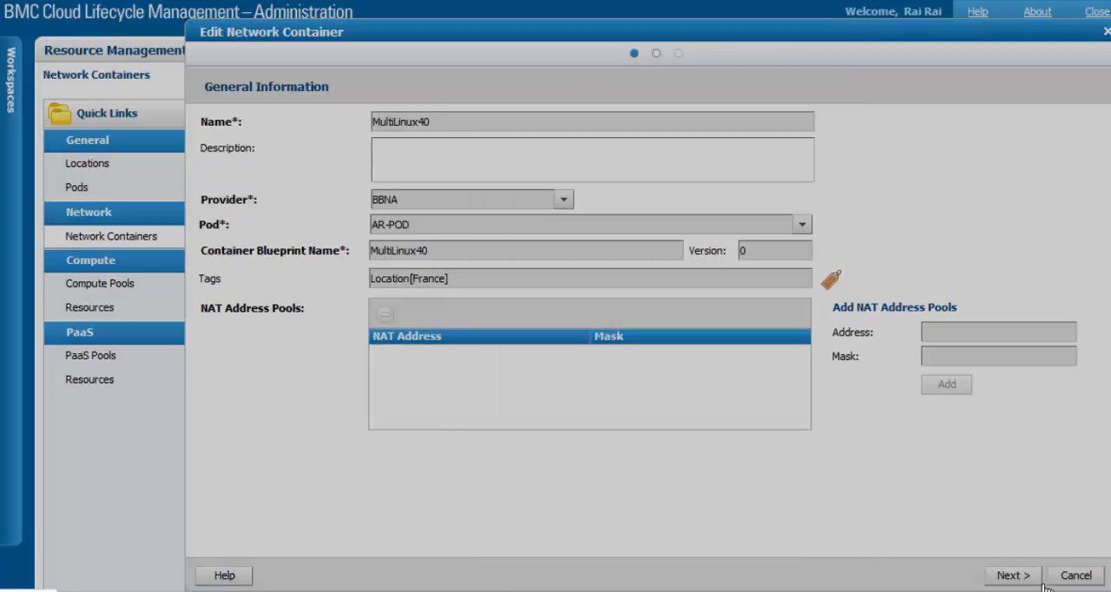
{"action": "left_click", "coordinate": [1075, 576]}
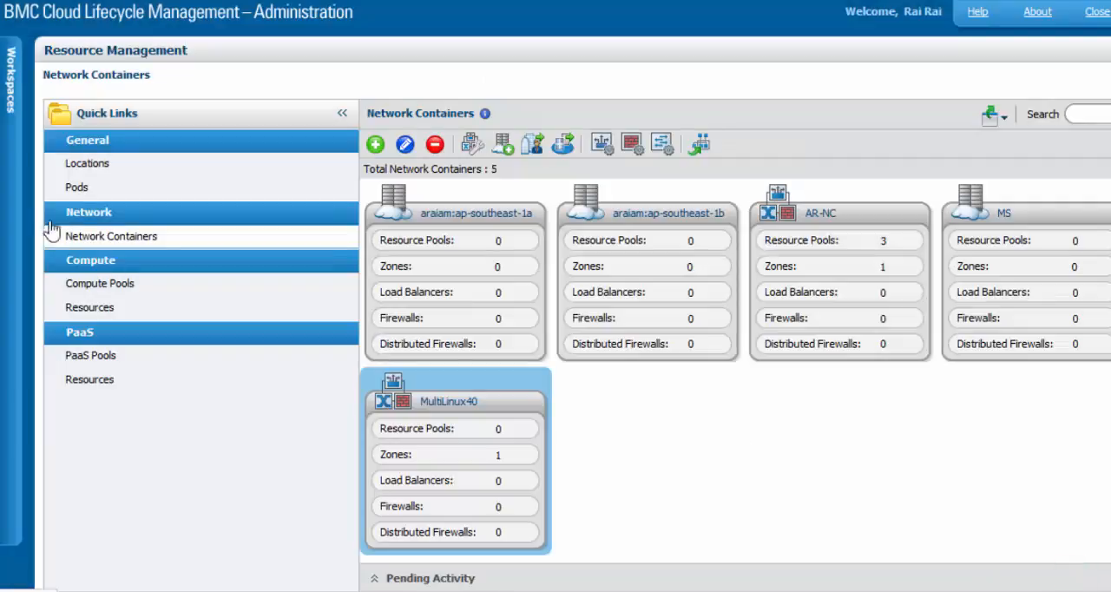
Go to the Service Governor workspace and review the tag conditions of the Network Containers policy
{"action": "left_click", "coordinate": [12, 201]}
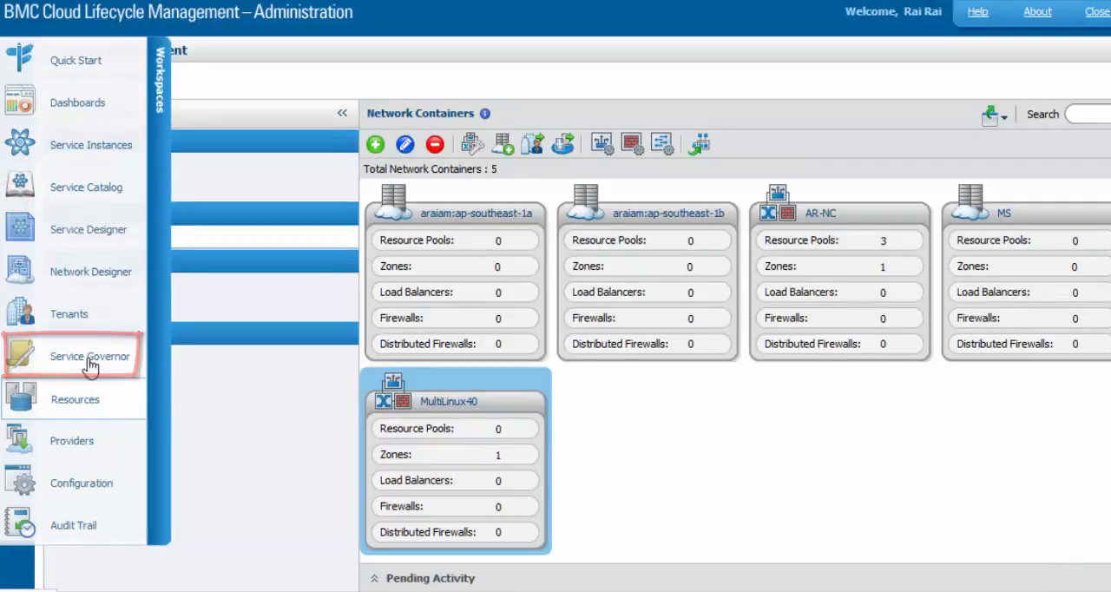
{"action": "left_click", "coordinate": [91, 363]}
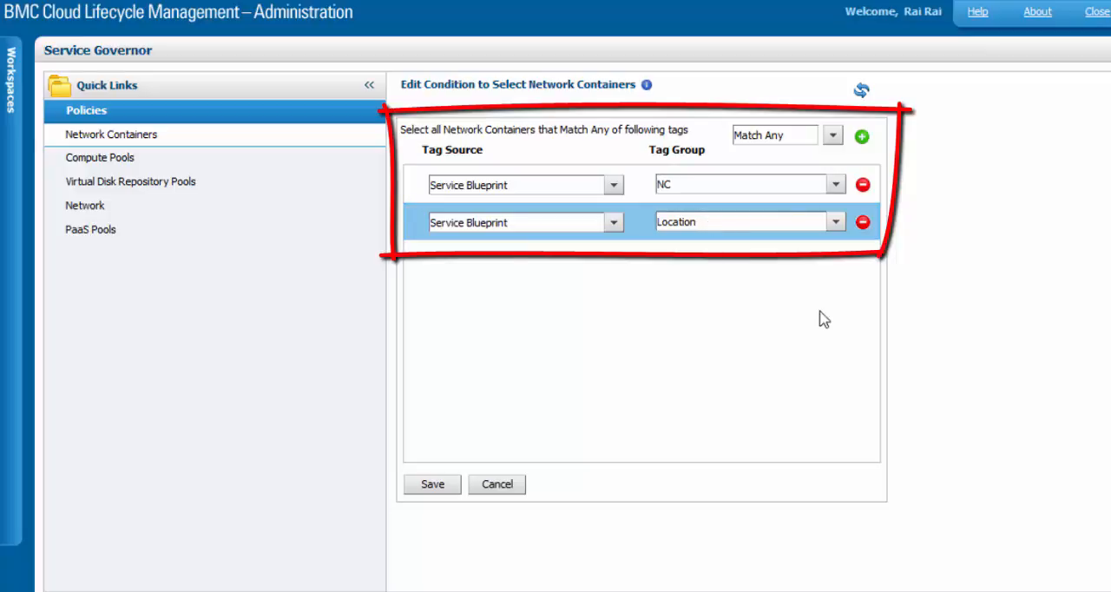
In Service Designer, review the definition properties and tags of the read-only AR-Windows2k12 blueprint
{"action": "left_click", "coordinate": [12, 245]}
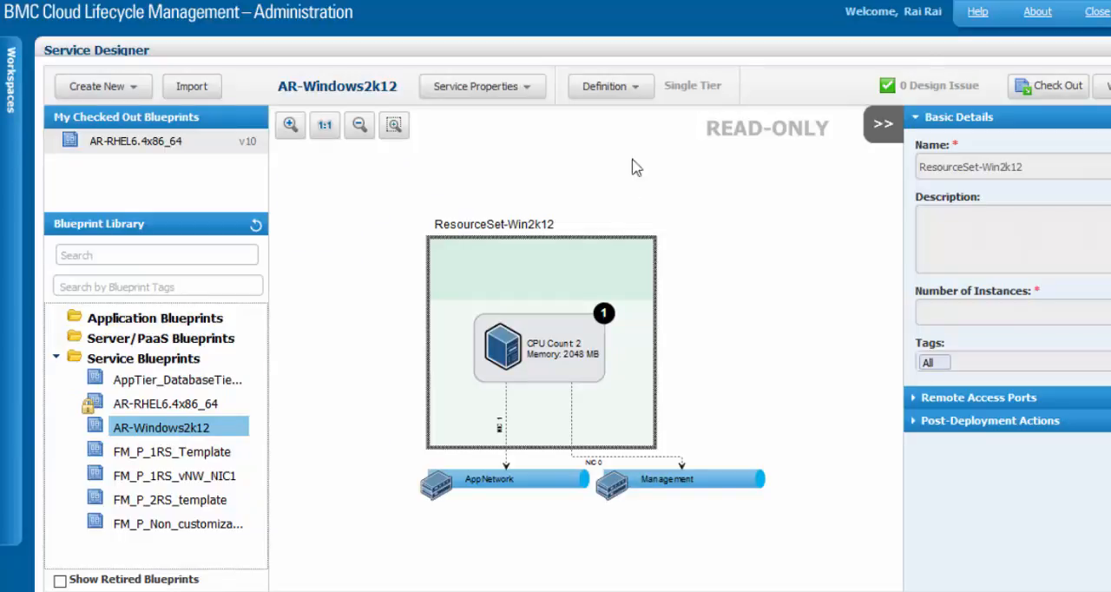
{"action": "left_click", "coordinate": [640, 96]}
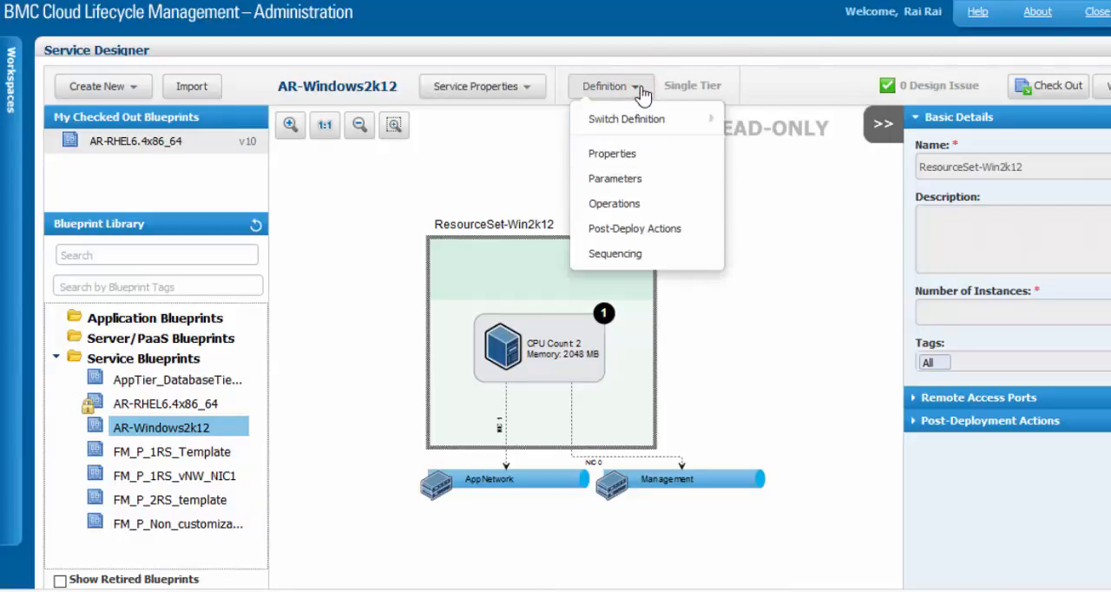
{"action": "left_click", "coordinate": [604, 154]}
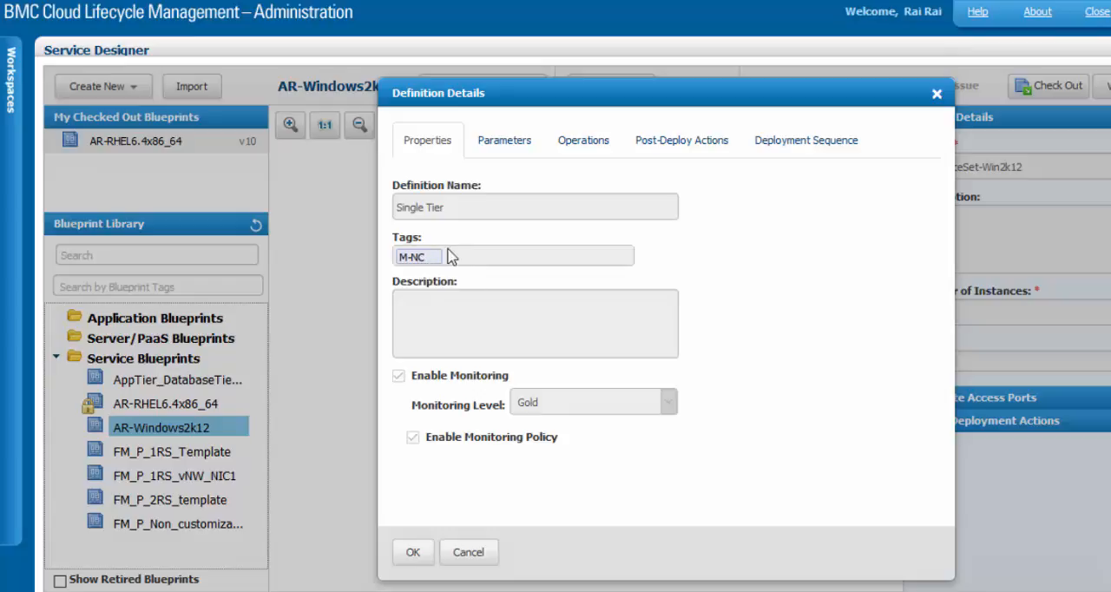
{"action": "left_click", "coordinate": [466, 550]}
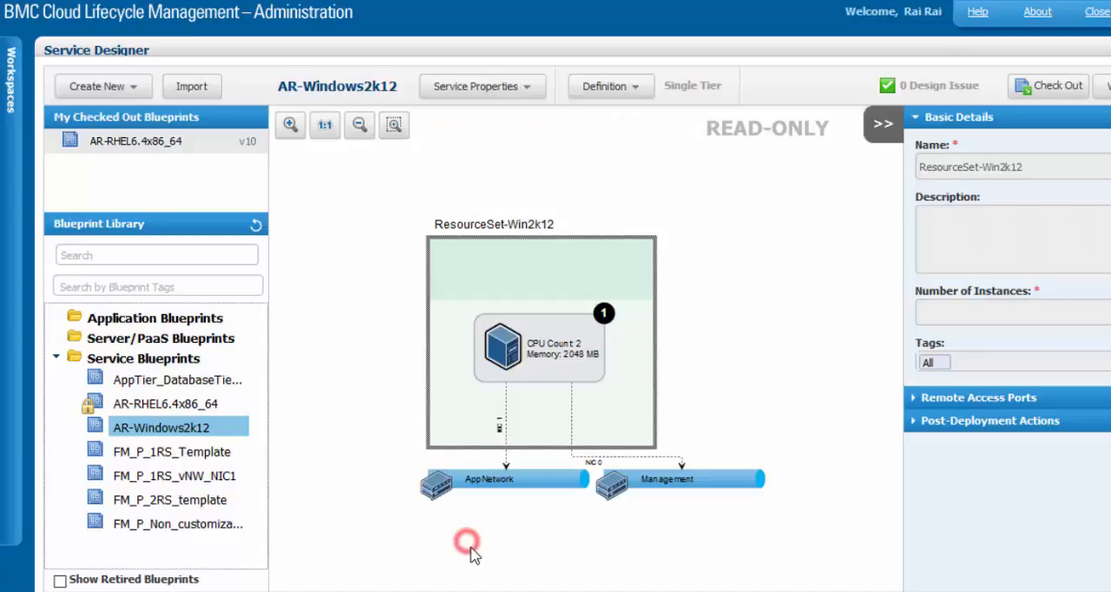
Check out the AR-Windows2k12 blueprint and view the editable properties of its Single Tier definition
{"action": "left_click", "coordinate": [1049, 86]}
{"action": "left_click", "coordinate": [546, 86]}
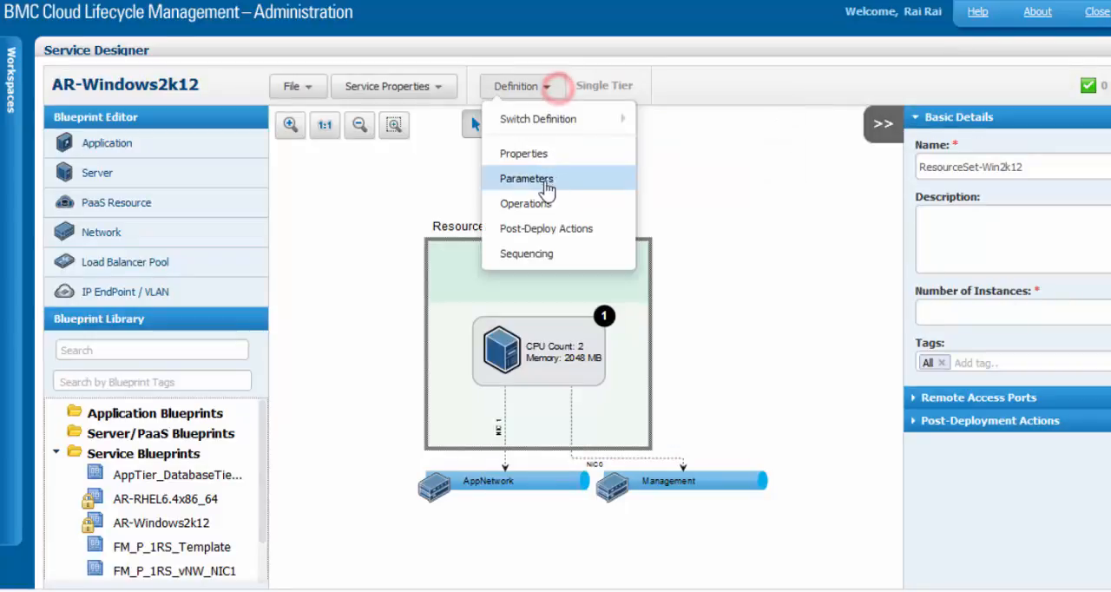
{"action": "left_click", "coordinate": [531, 154]}
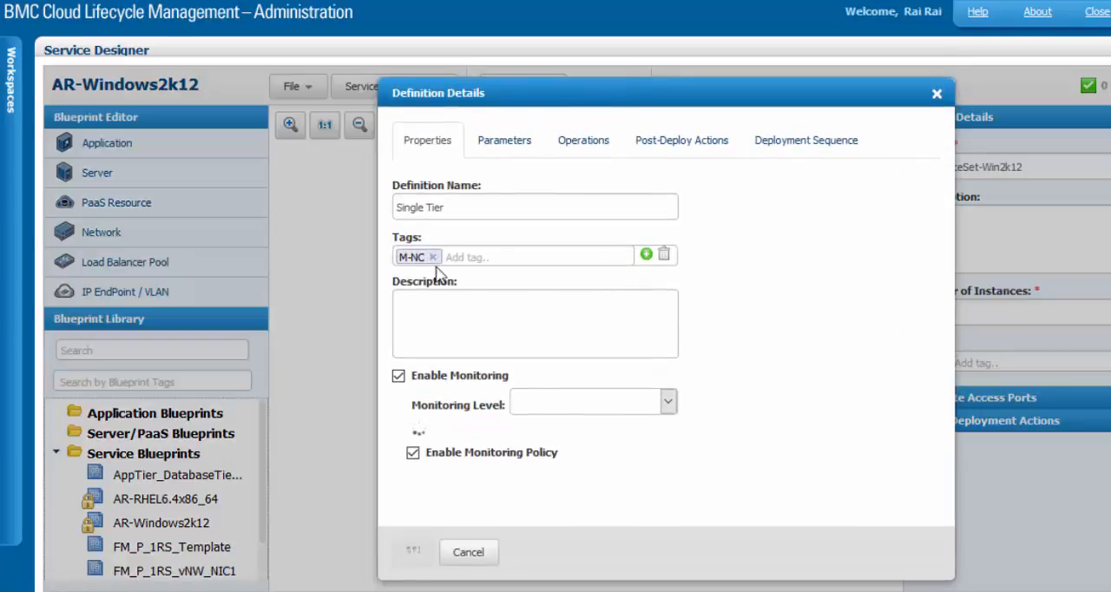
{"action": "left_click", "coordinate": [469, 552]}
Save and check in the AR-Windows2k12 blueprint with a new tag named NetowrkPlacementDemo
{"action": "left_click", "coordinate": [298, 85]}
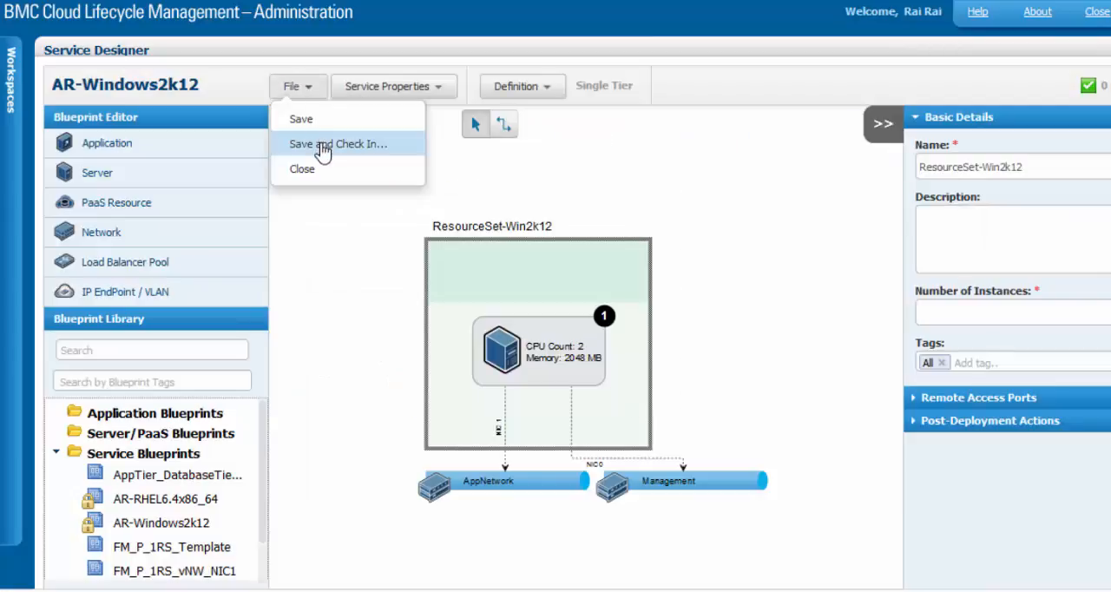
{"action": "left_click", "coordinate": [346, 144]}
{"action": "left_click", "coordinate": [580, 190]}
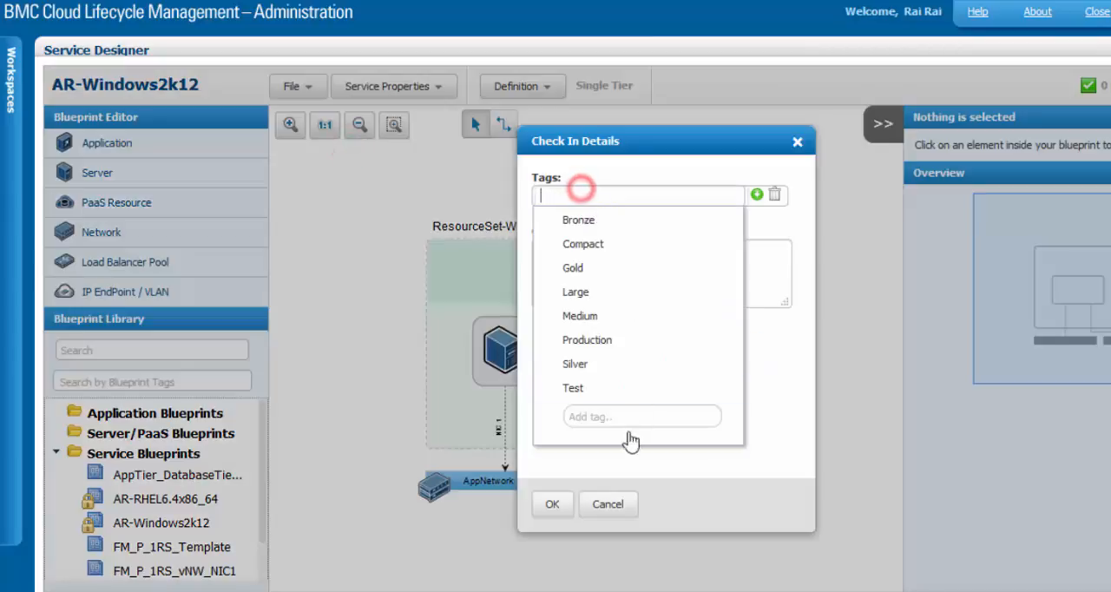
{"action": "left_click", "coordinate": [610, 417]}
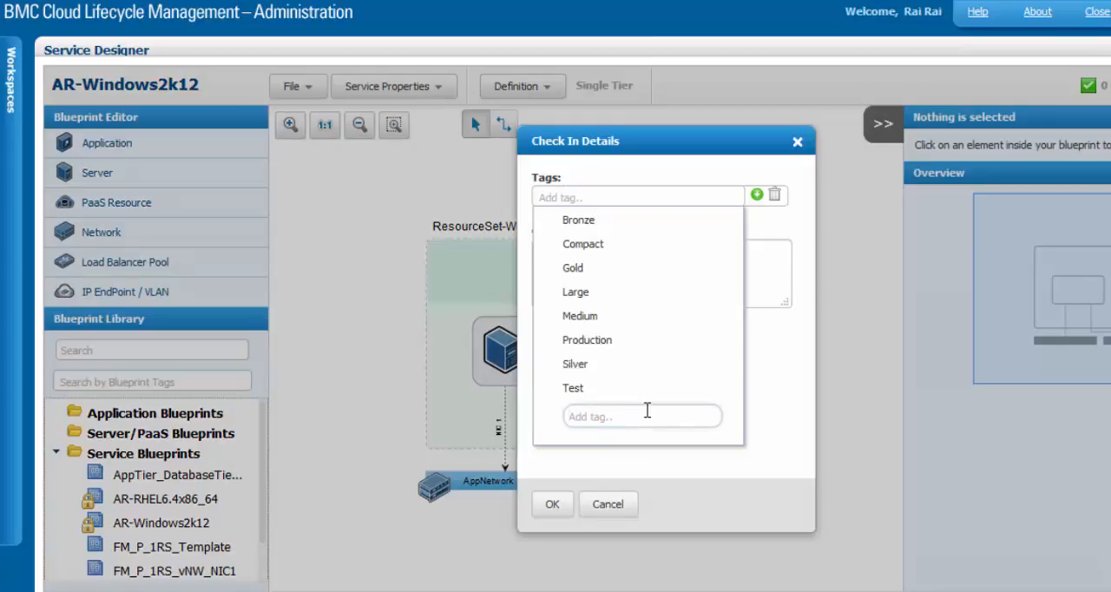
{"action": "type", "text": "NetowrkPlacementDemo"}
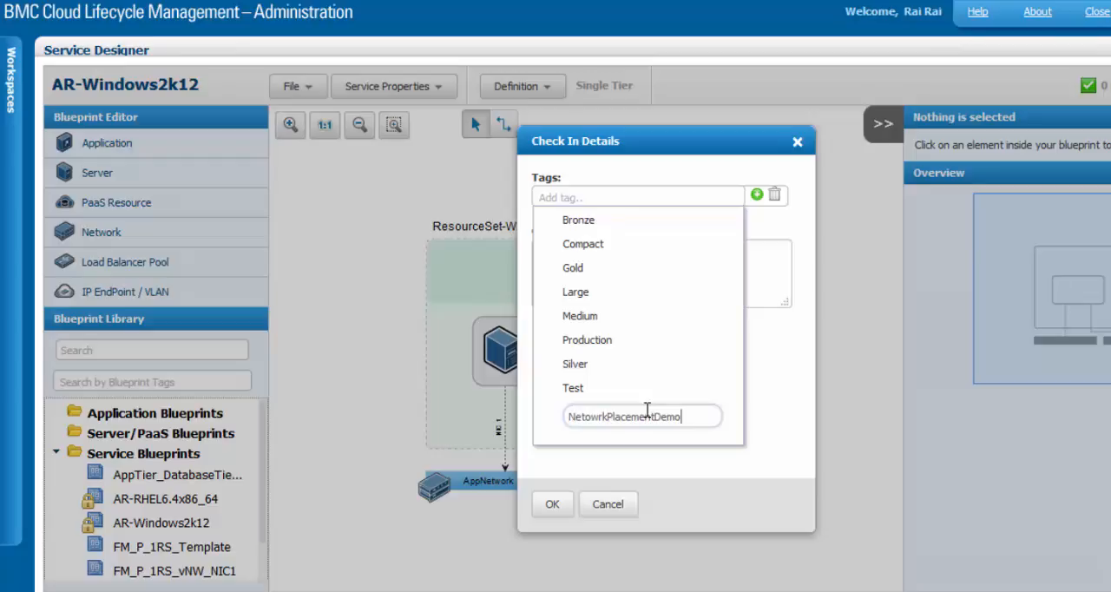
{"action": "key", "text": "Return"}
{"action": "left_click", "coordinate": [553, 504]}
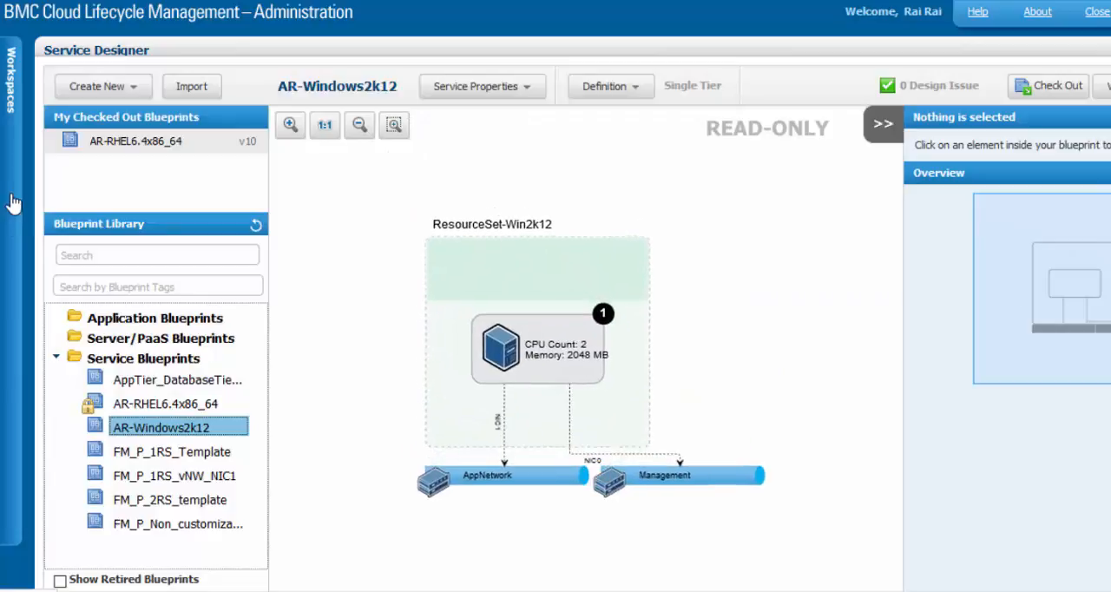
Open the Options Editor in the Service Catalog workspace and show the choices of the Location option
{"action": "left_click", "coordinate": [13, 204]}
{"action": "left_click", "coordinate": [92, 186]}
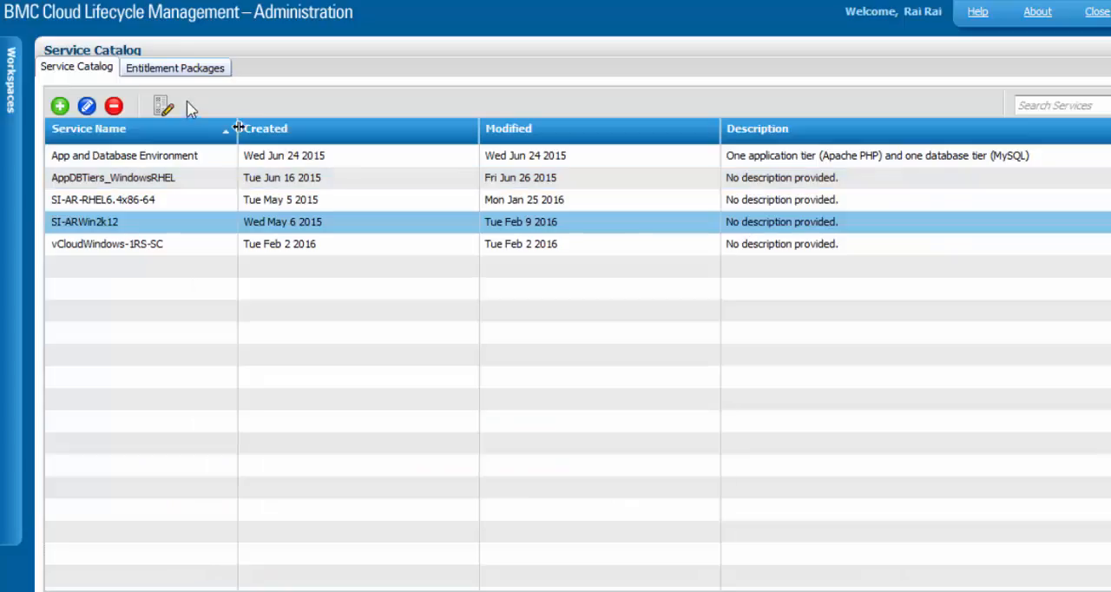
{"action": "left_click", "coordinate": [165, 107]}
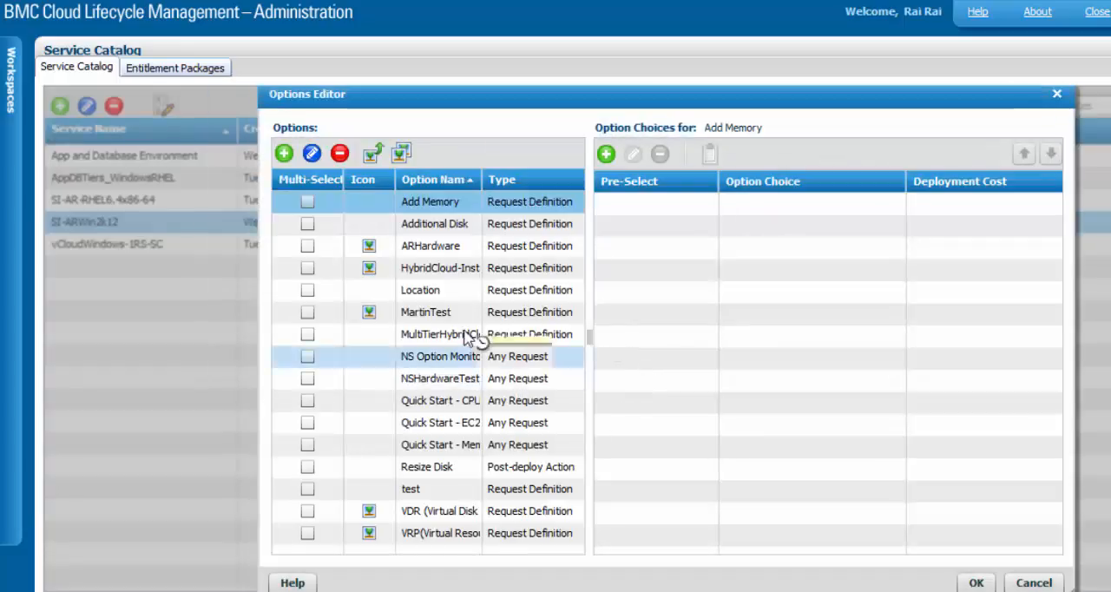
{"action": "left_click", "coordinate": [440, 293]}
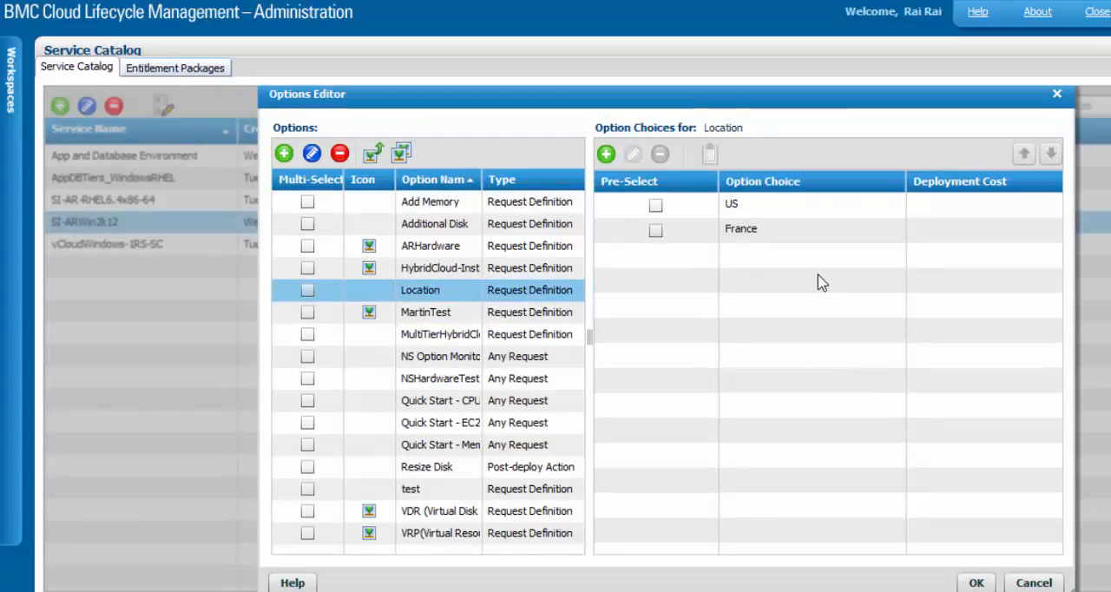
Examine the Deployment Method Tag configuration of the Location option's US choice and close it without changes
{"action": "left_click", "coordinate": [768, 205]}
{"action": "left_click", "coordinate": [769, 229]}
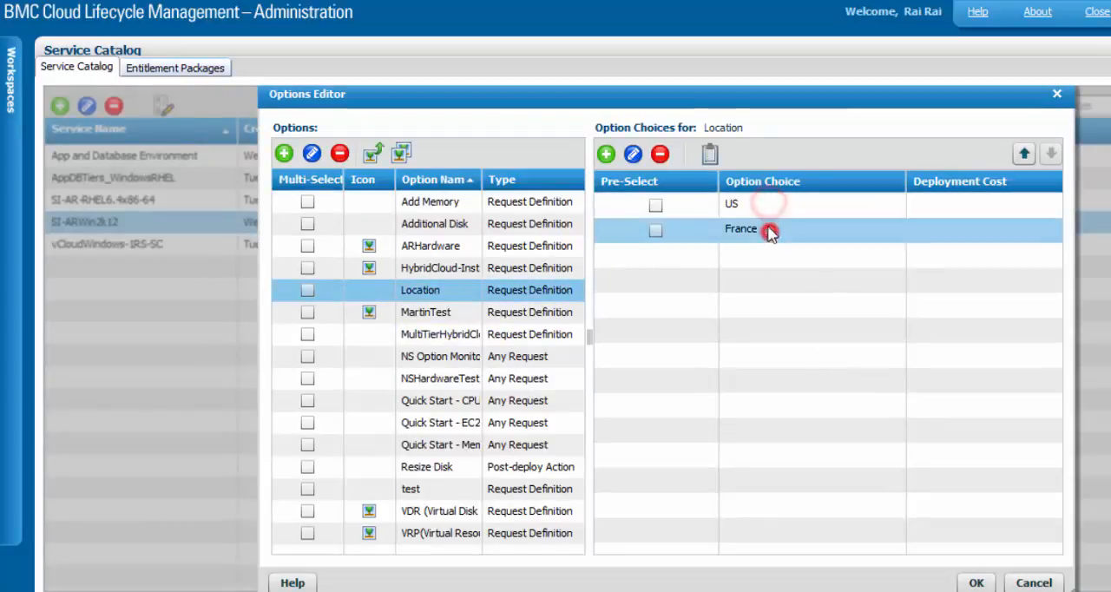
{"action": "left_click", "coordinate": [712, 154]}
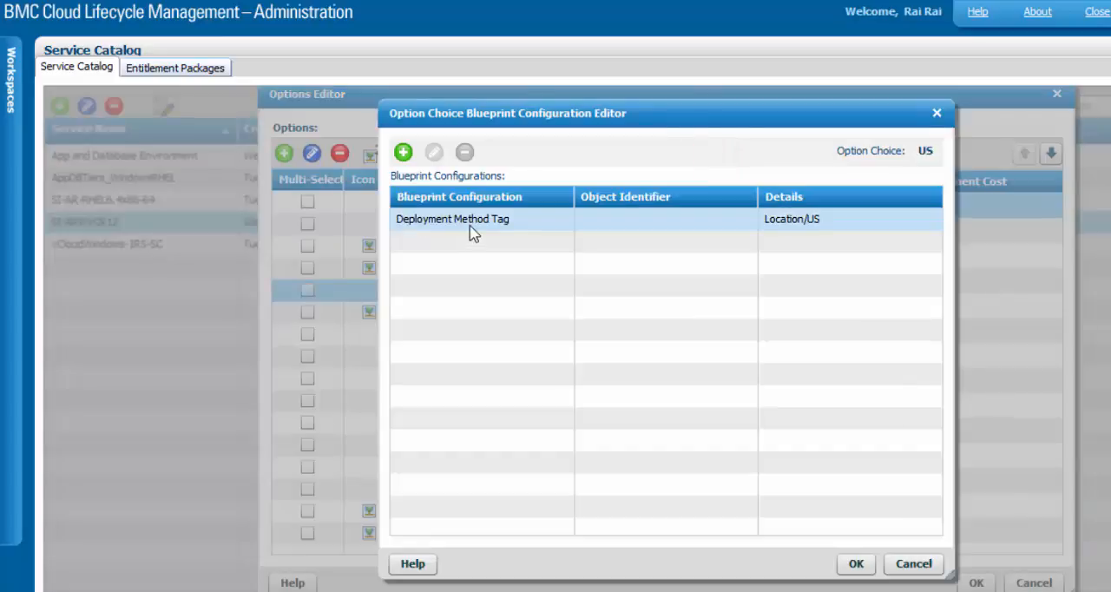
{"action": "left_click", "coordinate": [470, 226]}
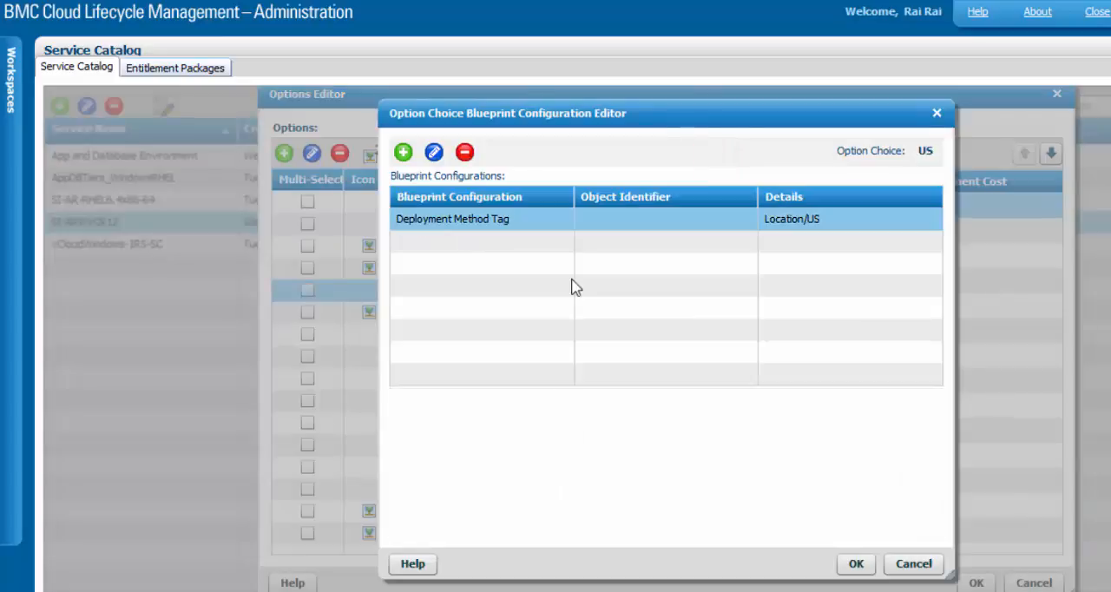
{"action": "left_click", "coordinate": [433, 152]}
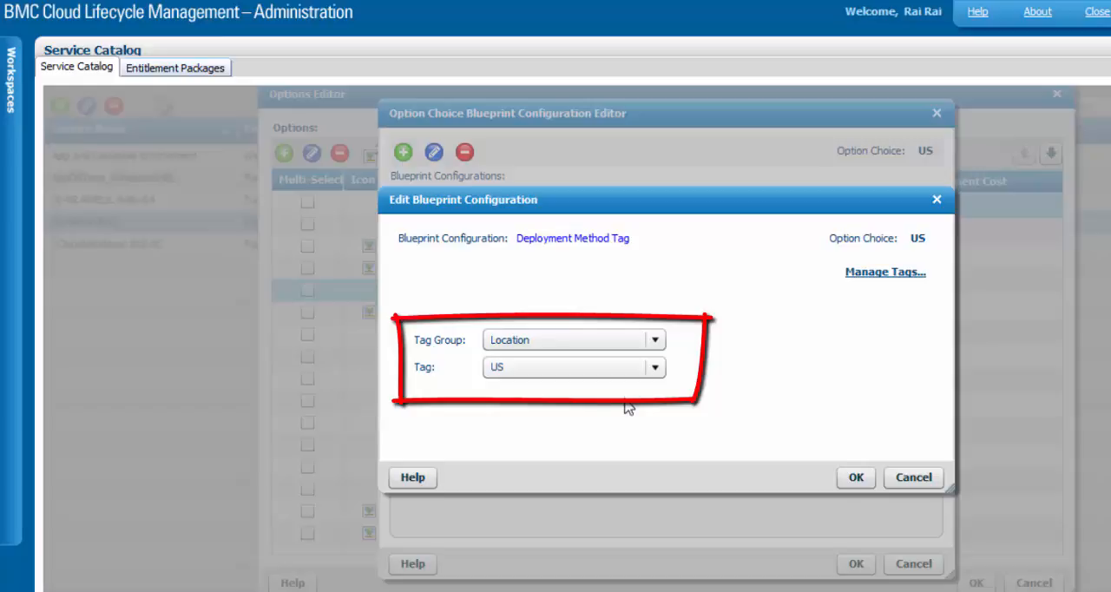
{"action": "left_click", "coordinate": [922, 476]}
{"action": "left_click", "coordinate": [915, 564]}
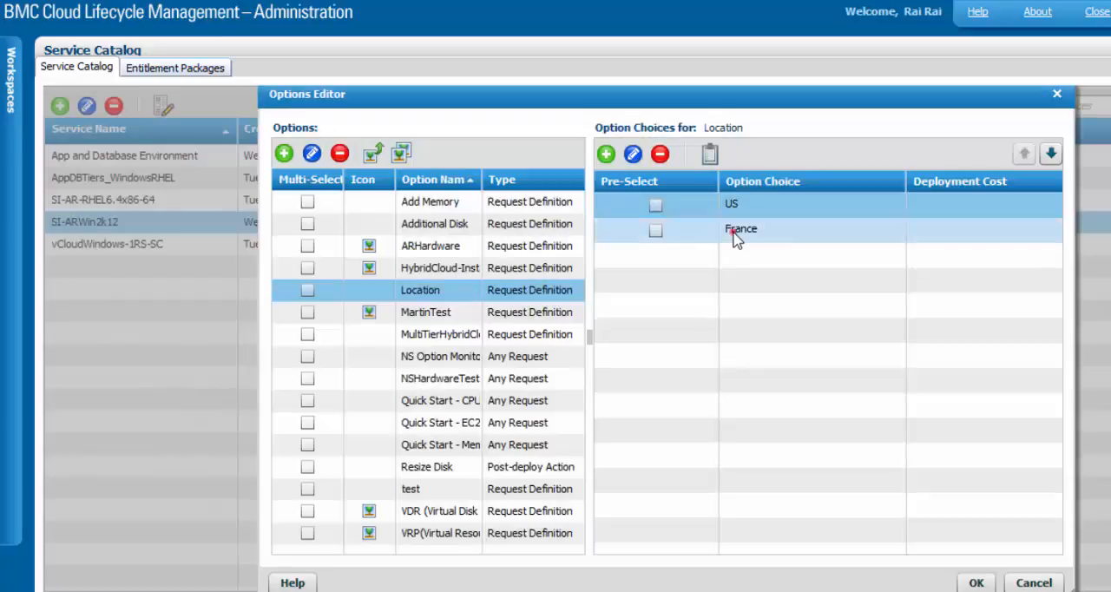
Examine the Deployment Method Tag configuration of the Location option's France choice, and close it and the Options Editor without changes
{"action": "left_click", "coordinate": [733, 233]}
{"action": "left_click", "coordinate": [709, 153]}
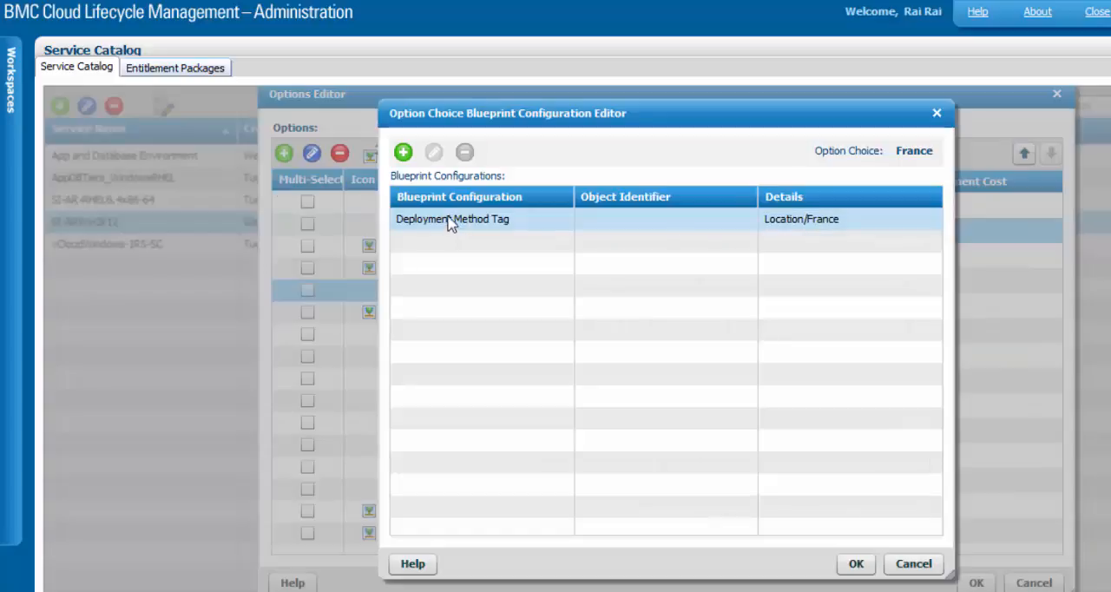
{"action": "left_click", "coordinate": [449, 220]}
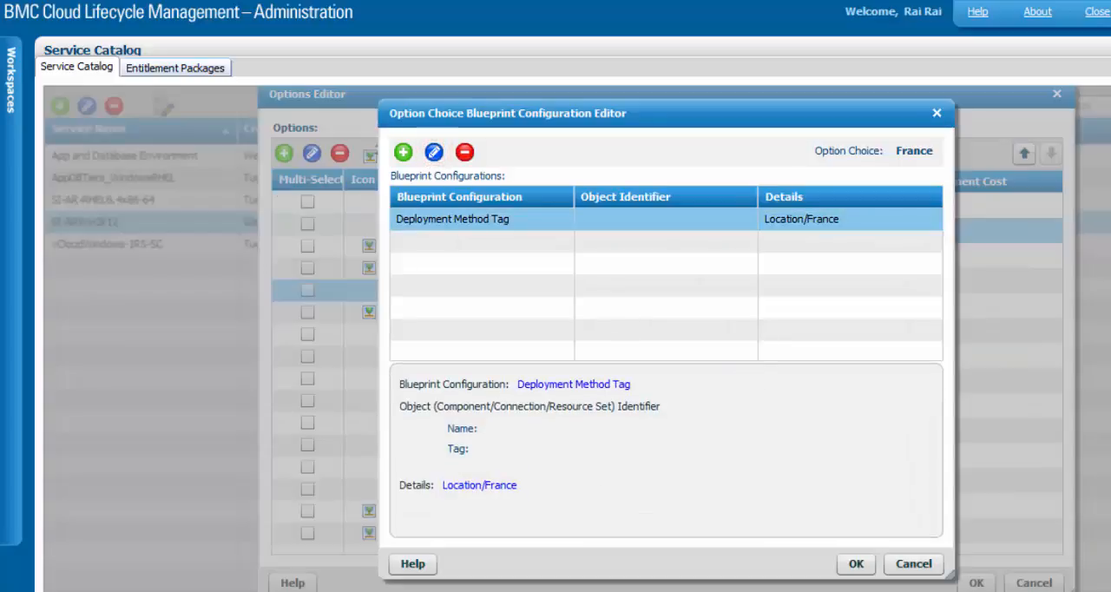
{"action": "left_click", "coordinate": [434, 152]}
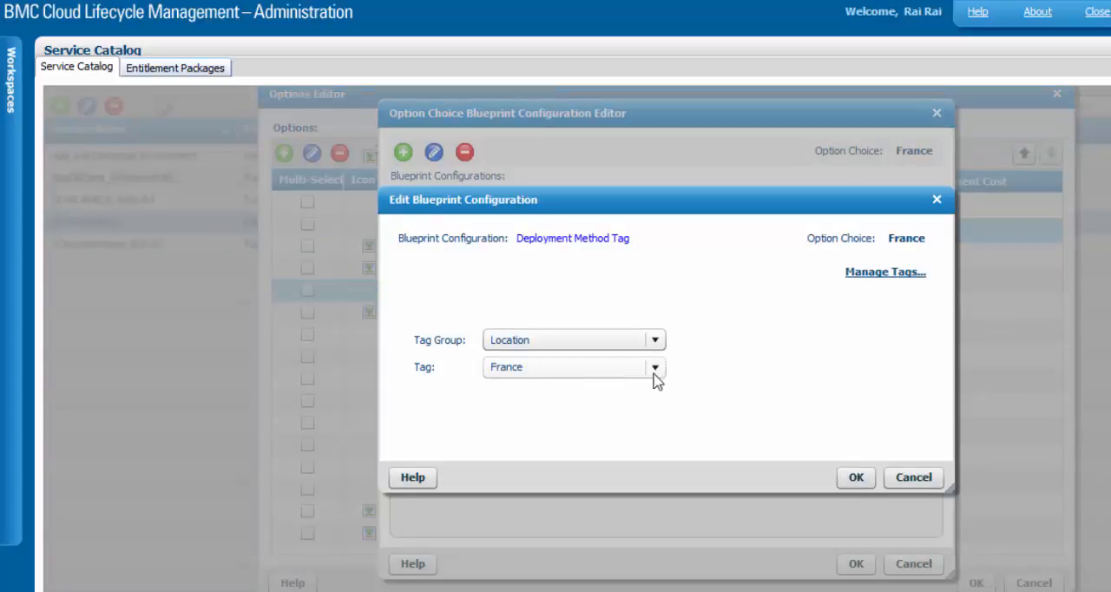
{"action": "left_click", "coordinate": [916, 478]}
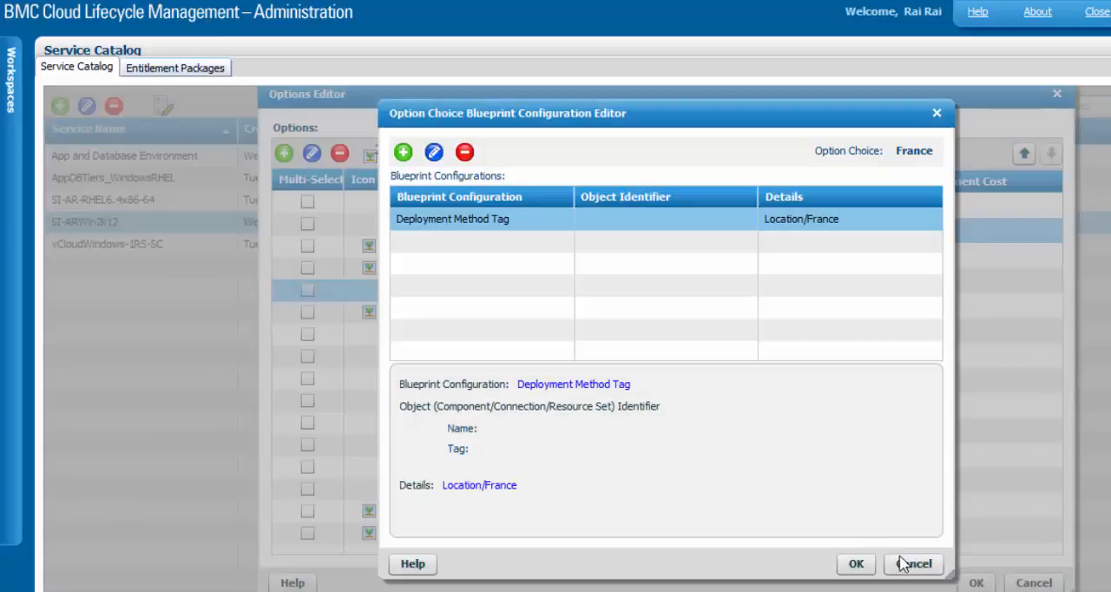
{"action": "left_click", "coordinate": [902, 565]}
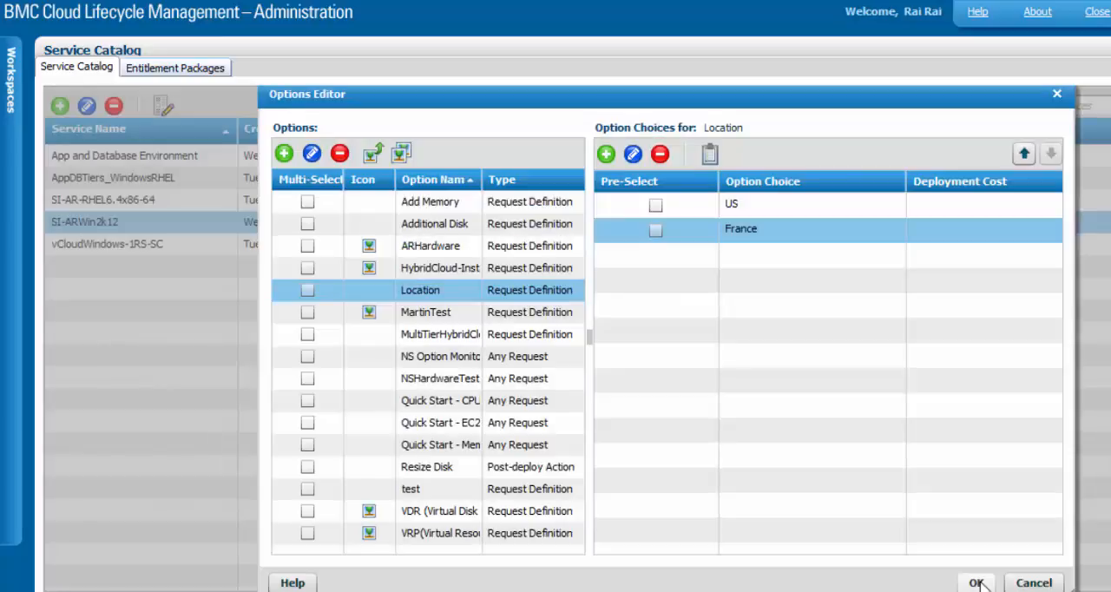
{"action": "left_click", "coordinate": [976, 582]}
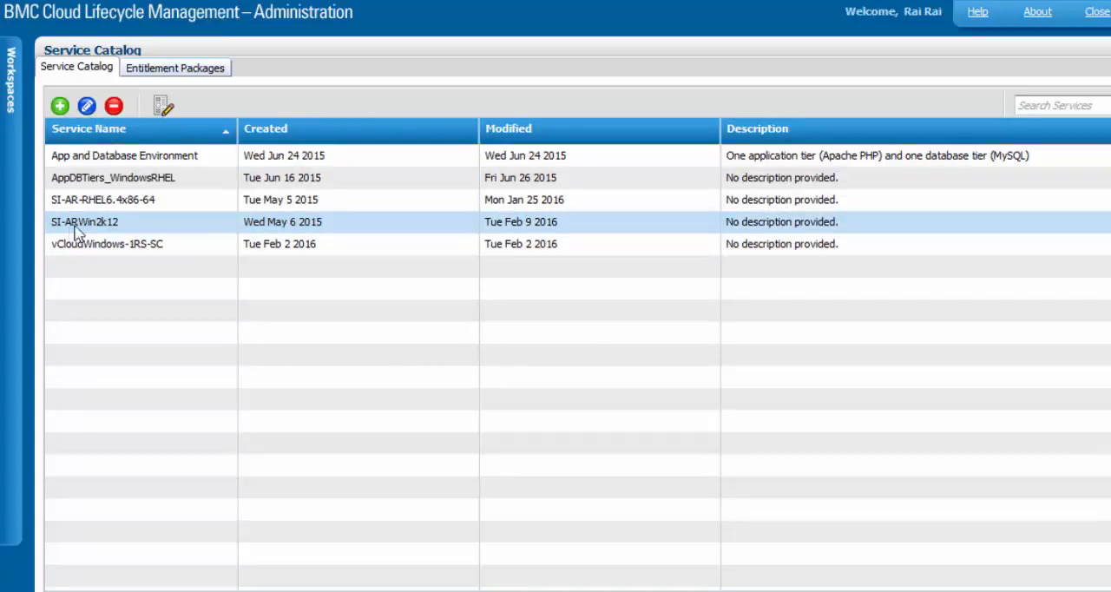
Open the SI-ARWin2k12 service for editing, view the Location option among the selected options of SO-ARWin2k12, and close the service
{"action": "left_click", "coordinate": [88, 106]}
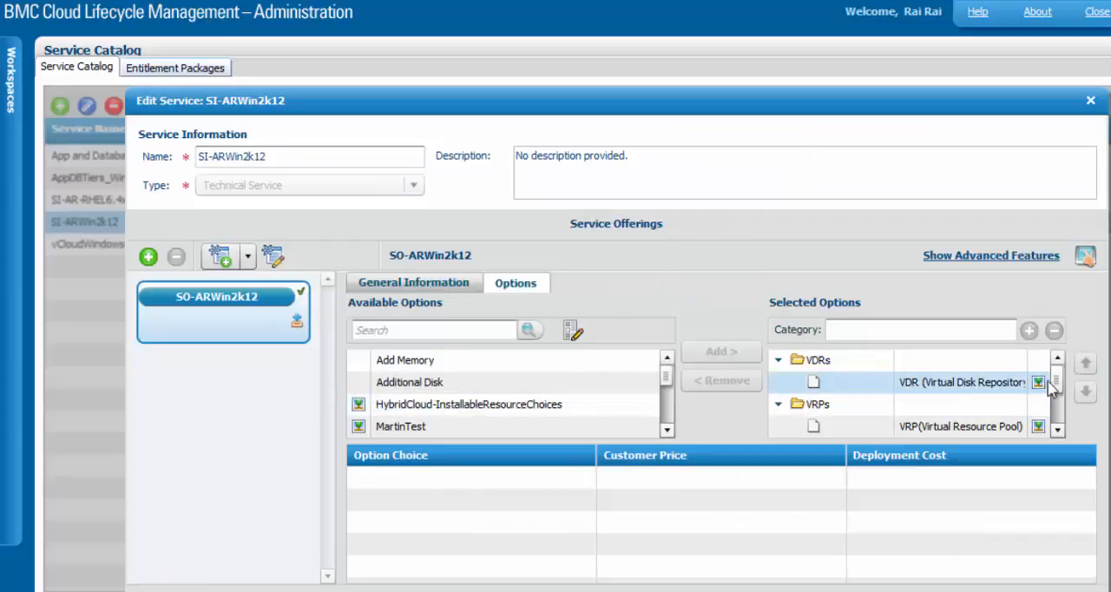
{"action": "left_click", "coordinate": [1057, 380]}
{"action": "left_click_drag", "start_coordinate": [1058, 388], "coordinate": [867, 417]}
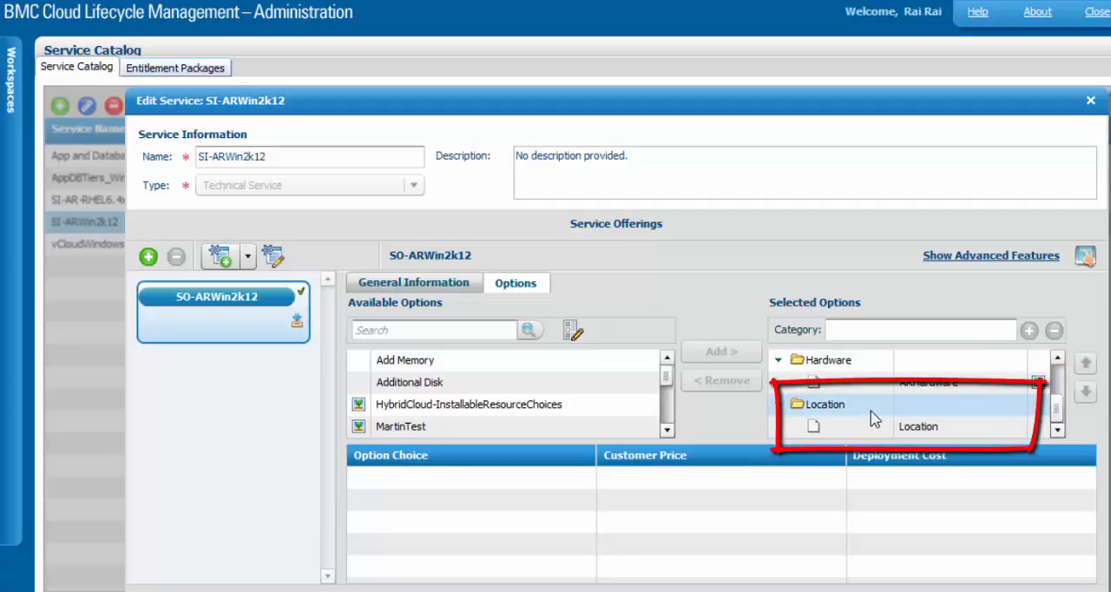
{"action": "left_click", "coordinate": [1089, 101]}
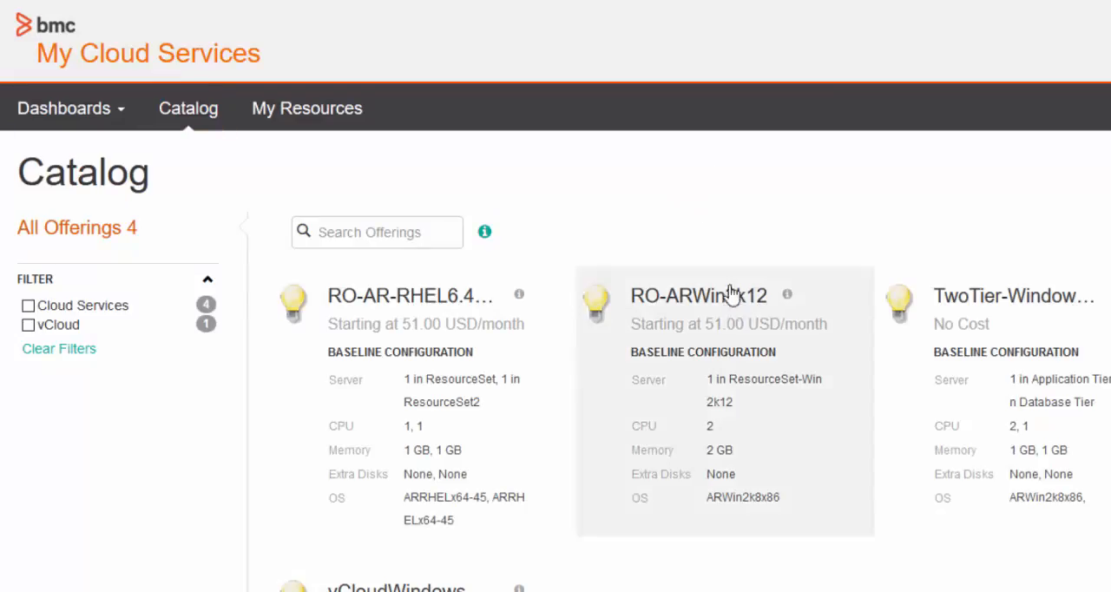
Switch to the My Cloud Services catalog, open the RO-ARWin2k12 offering and select France as its Location
{"action": "left_click", "coordinate": [187, 120]}
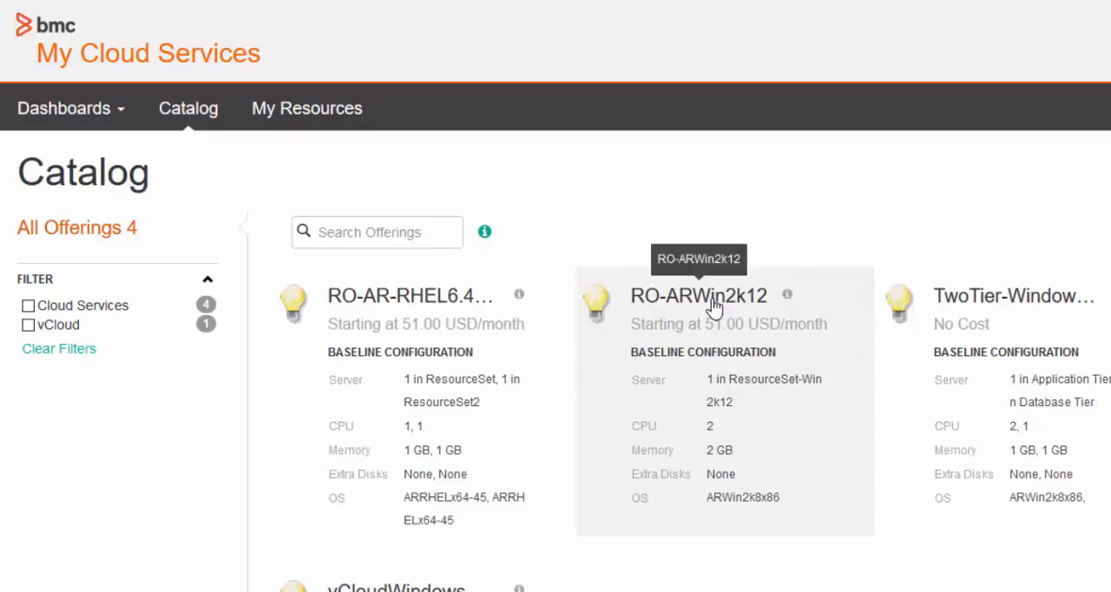
{"action": "left_click", "coordinate": [712, 300]}
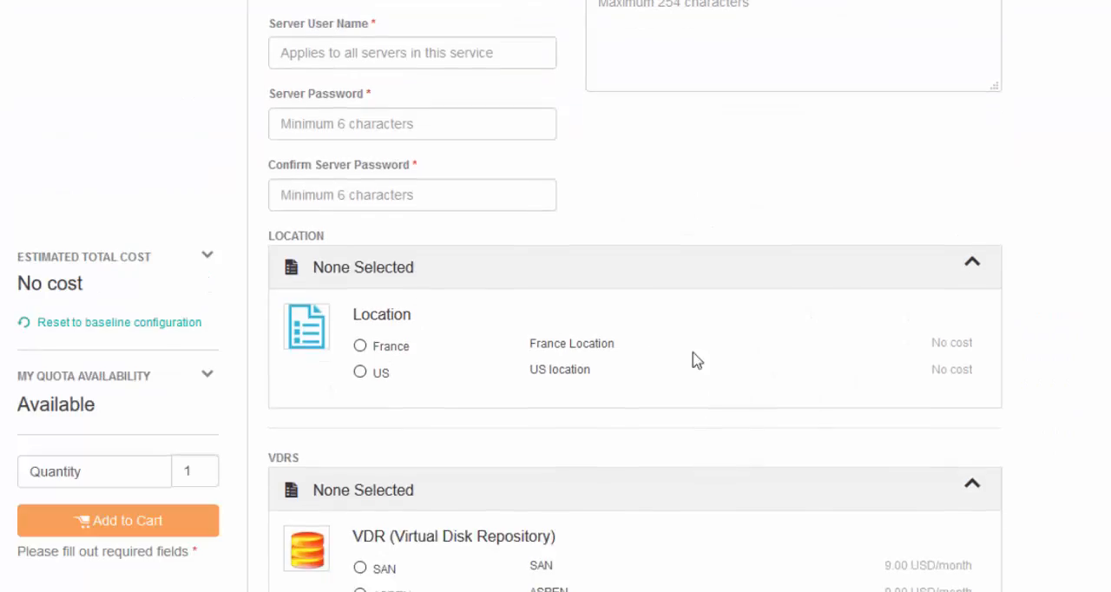
{"action": "left_click_drag", "start_coordinate": [337, 236], "coordinate": [268, 240]}
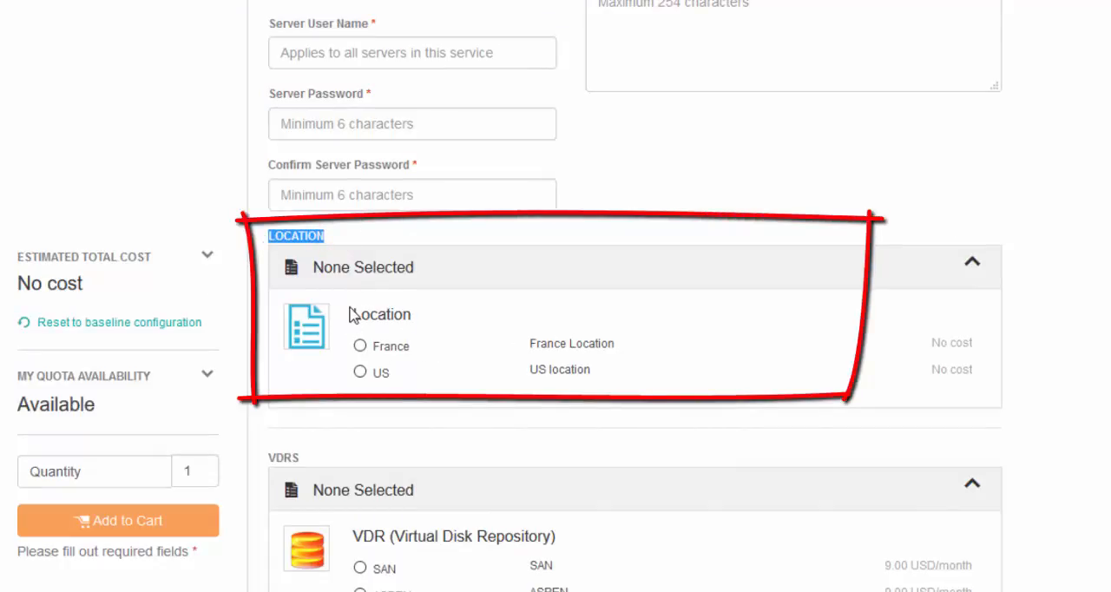
{"action": "left_click_drag", "start_coordinate": [317, 266], "coordinate": [441, 280]}
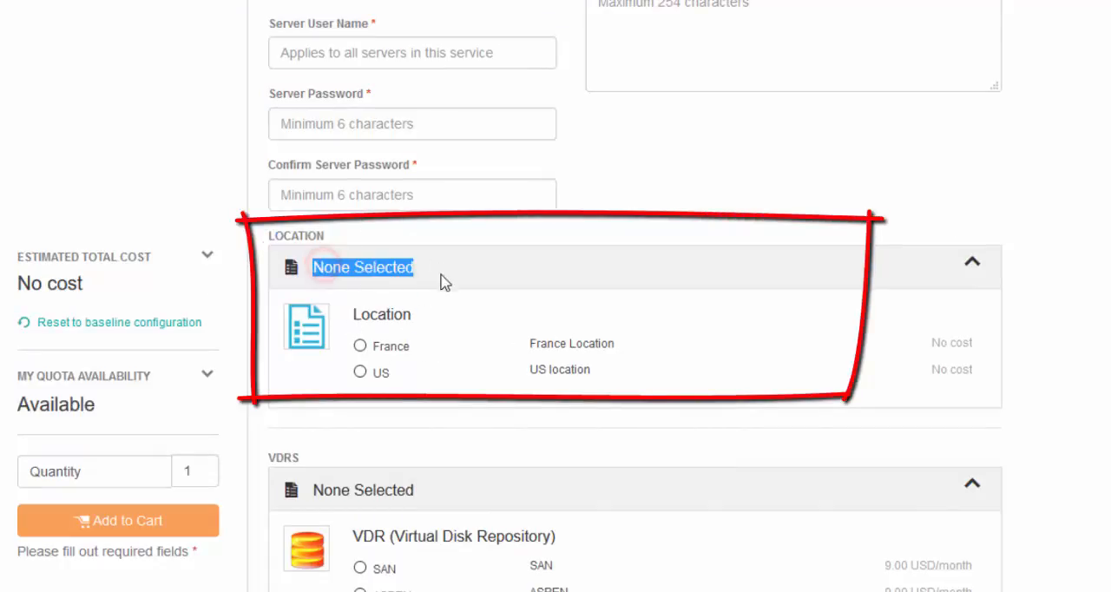
{"action": "left_click", "coordinate": [360, 346]}
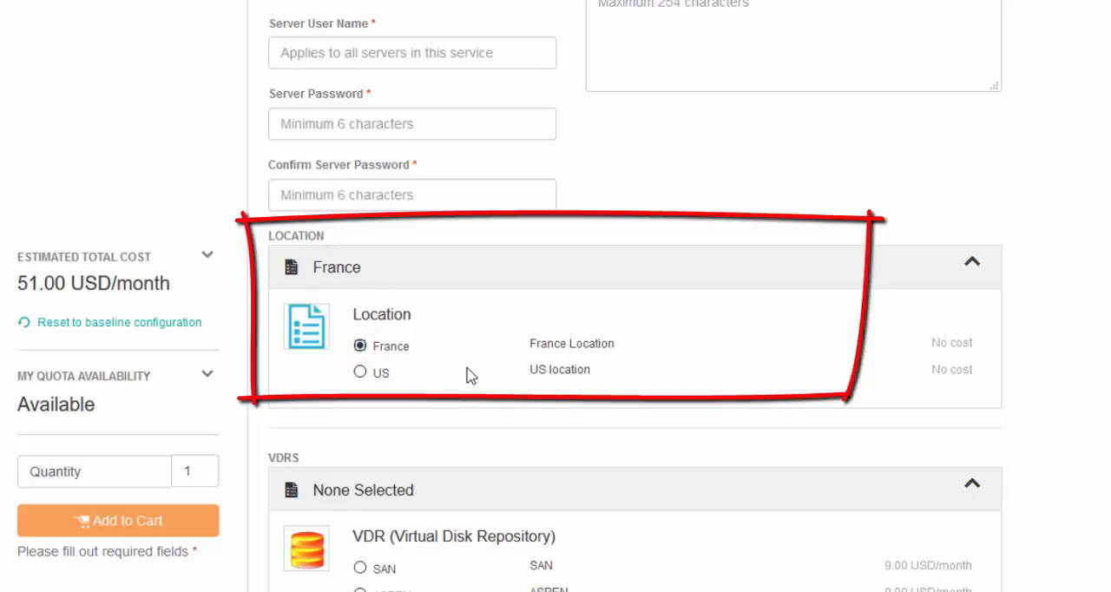
{"action": "left_click_drag", "start_coordinate": [310, 266], "coordinate": [380, 280]}
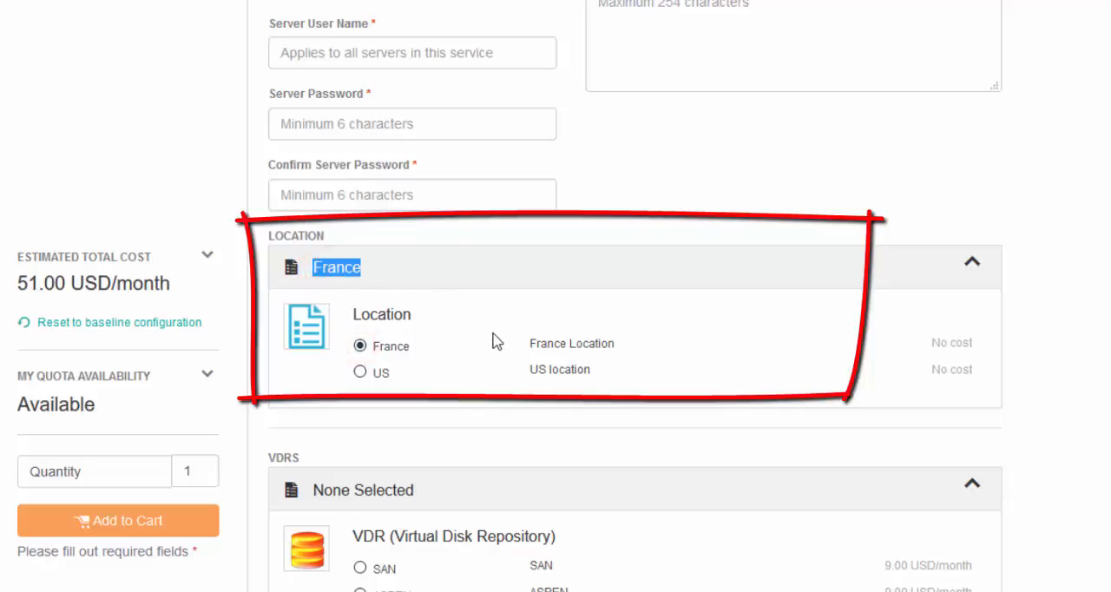